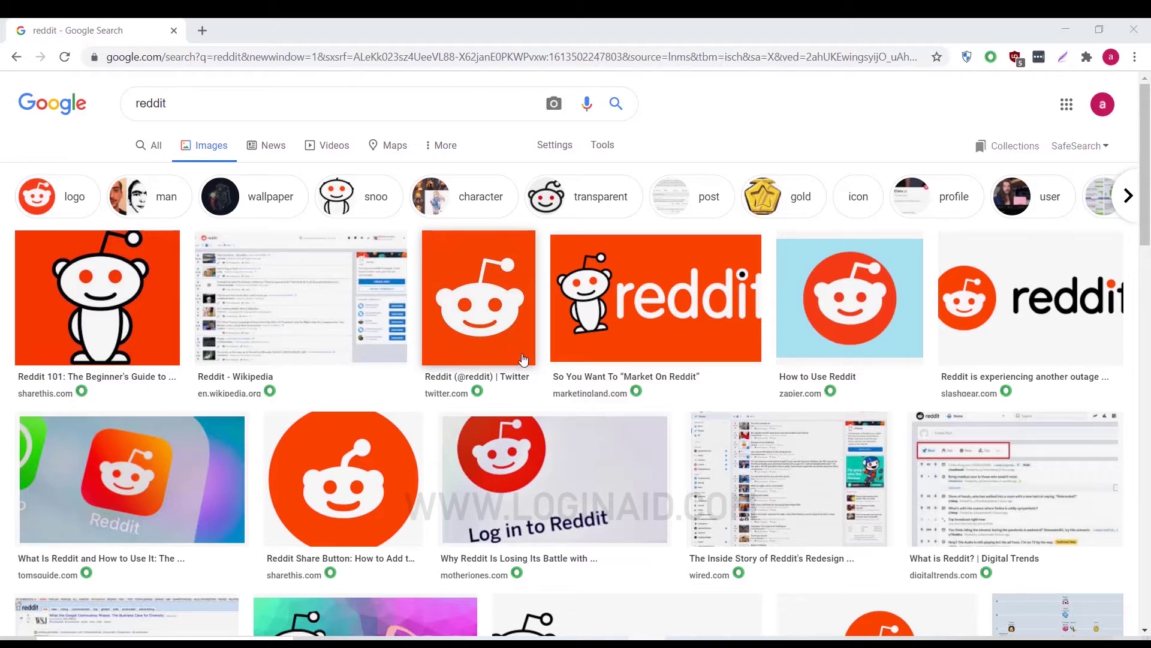
# - Close the search window, launch Chrome in an Incognito window and load reddit.com
pyautogui.click(1129, 29)
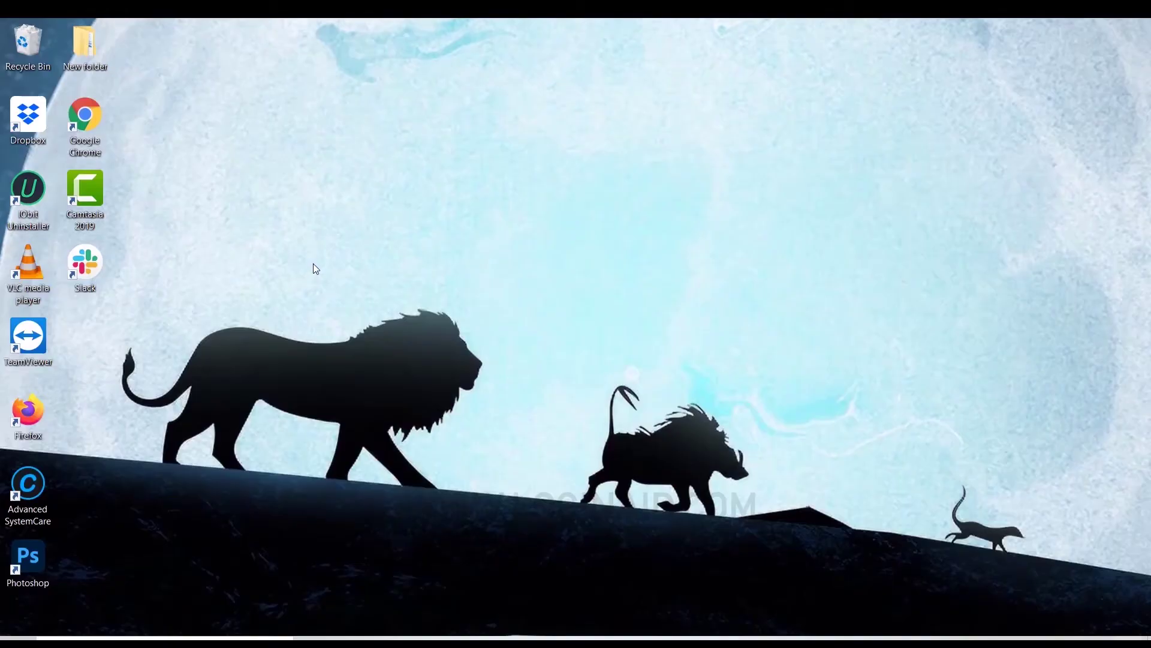
pyautogui.doubleClick(84, 126)
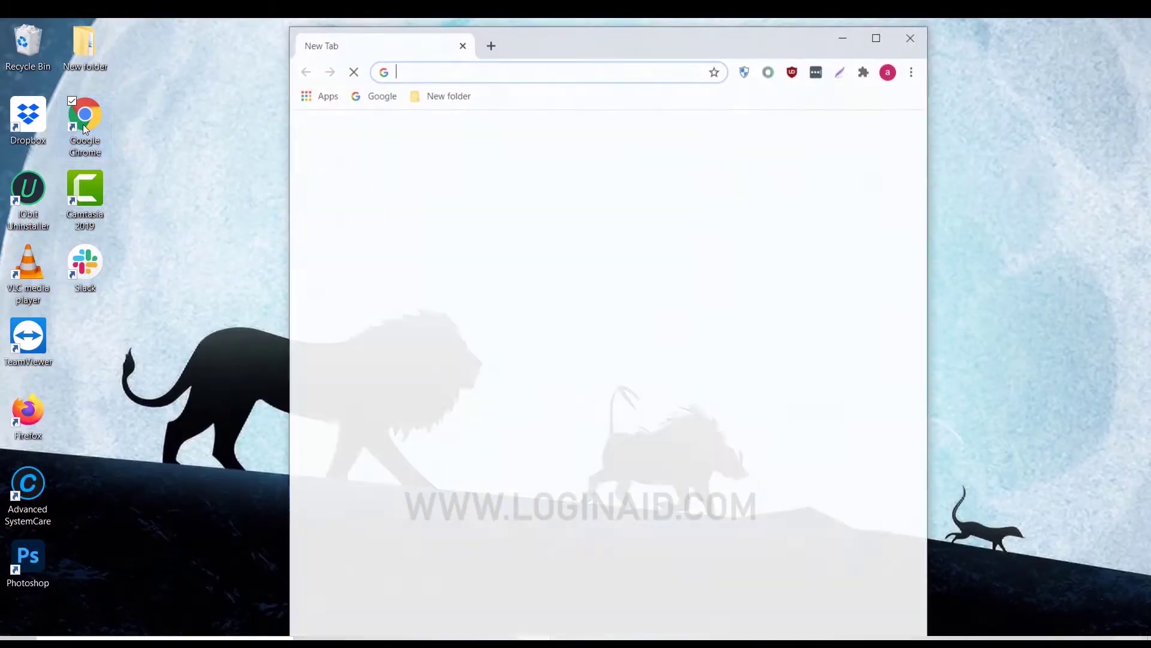
pyautogui.hotkey('ctrl', 'shift', 'n')
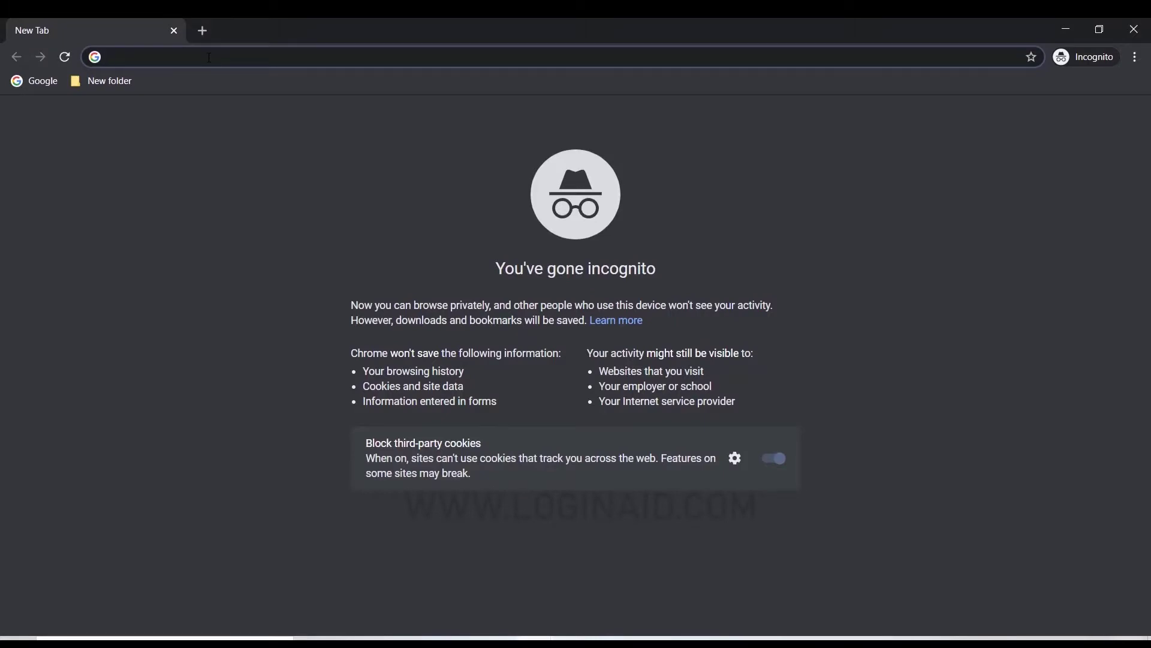
pyautogui.write('reddit')
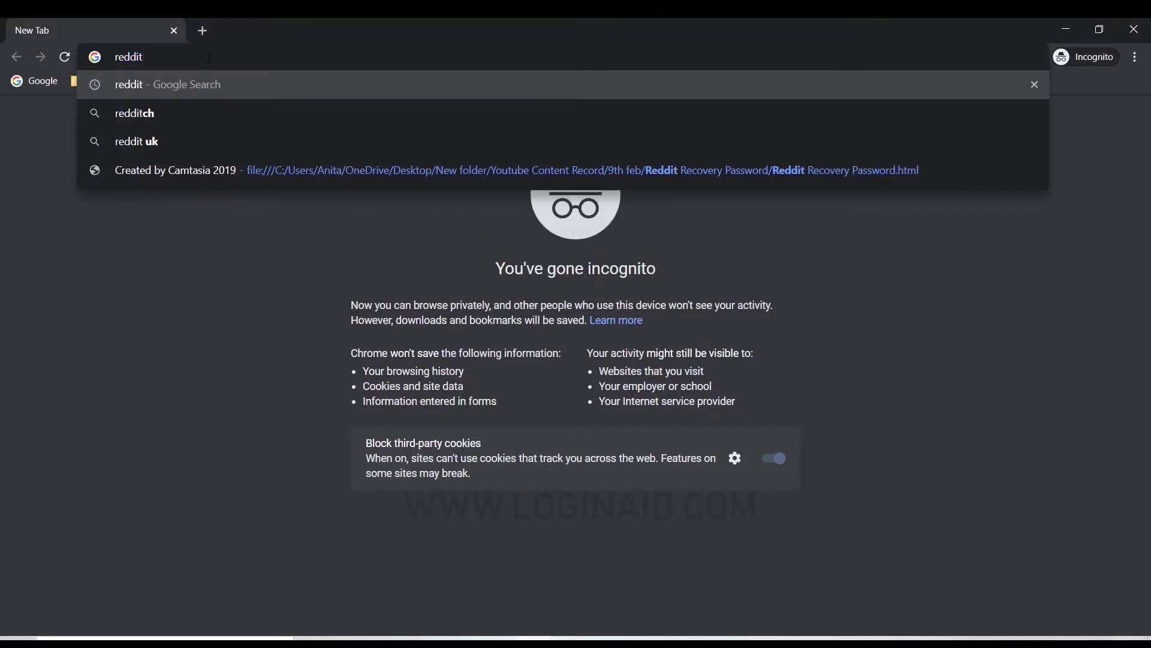
pyautogui.write('.com')
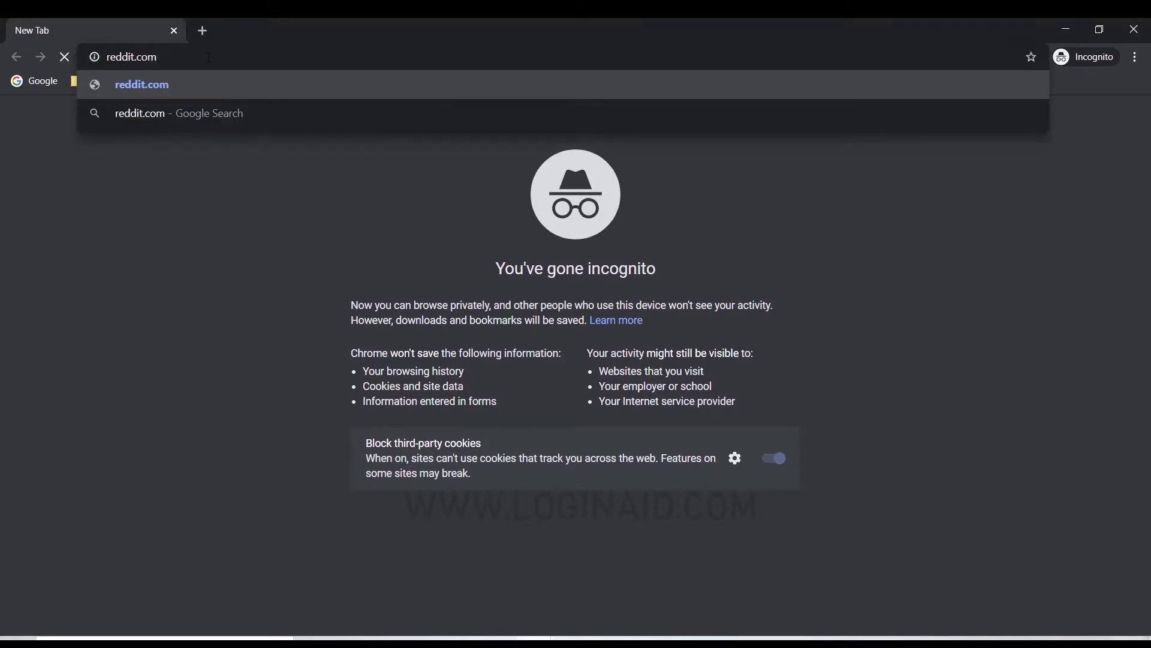
pyautogui.press('Return')
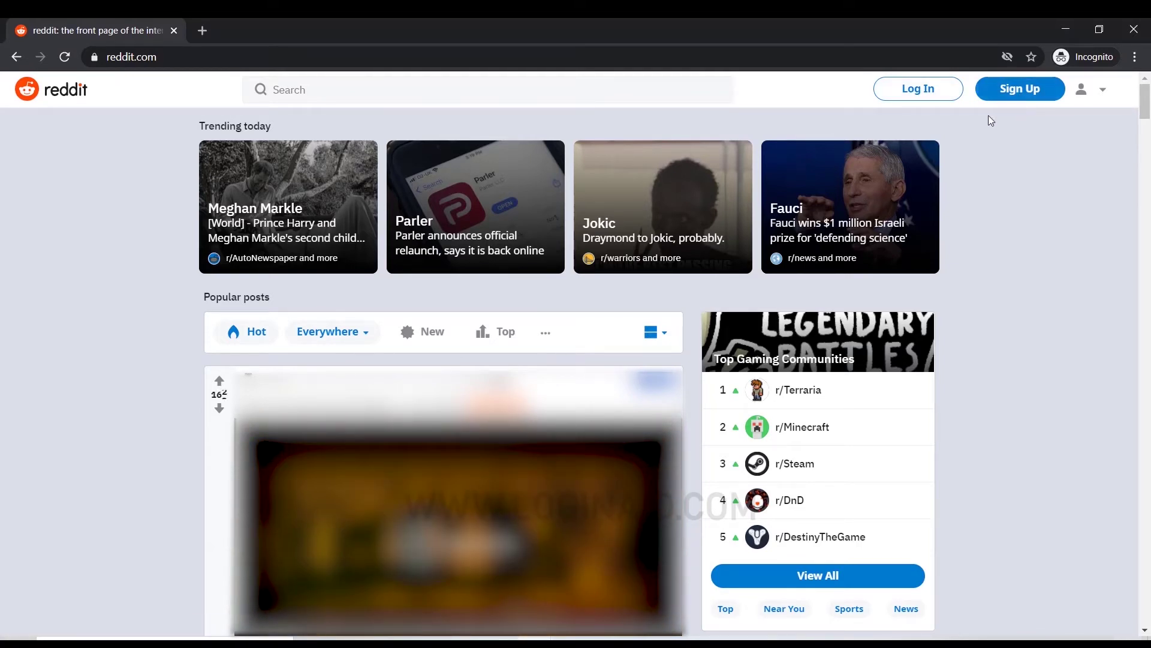
# - Log in to Reddit with the account's username and password
pyautogui.click(931, 95)
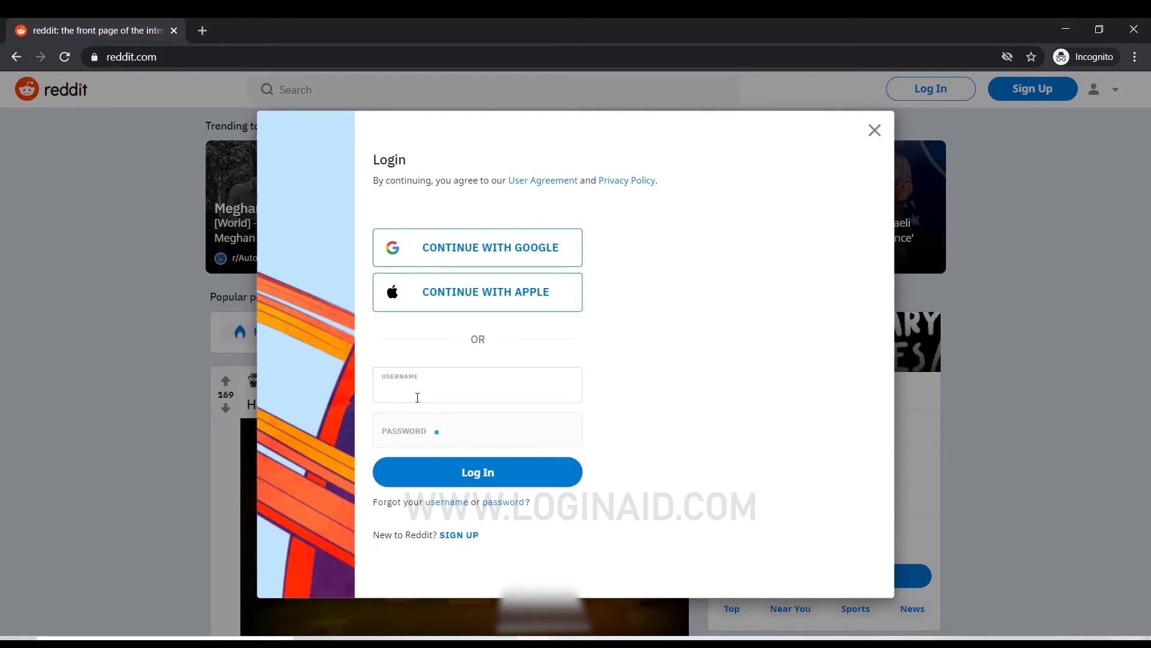
pyautogui.click(422, 423)
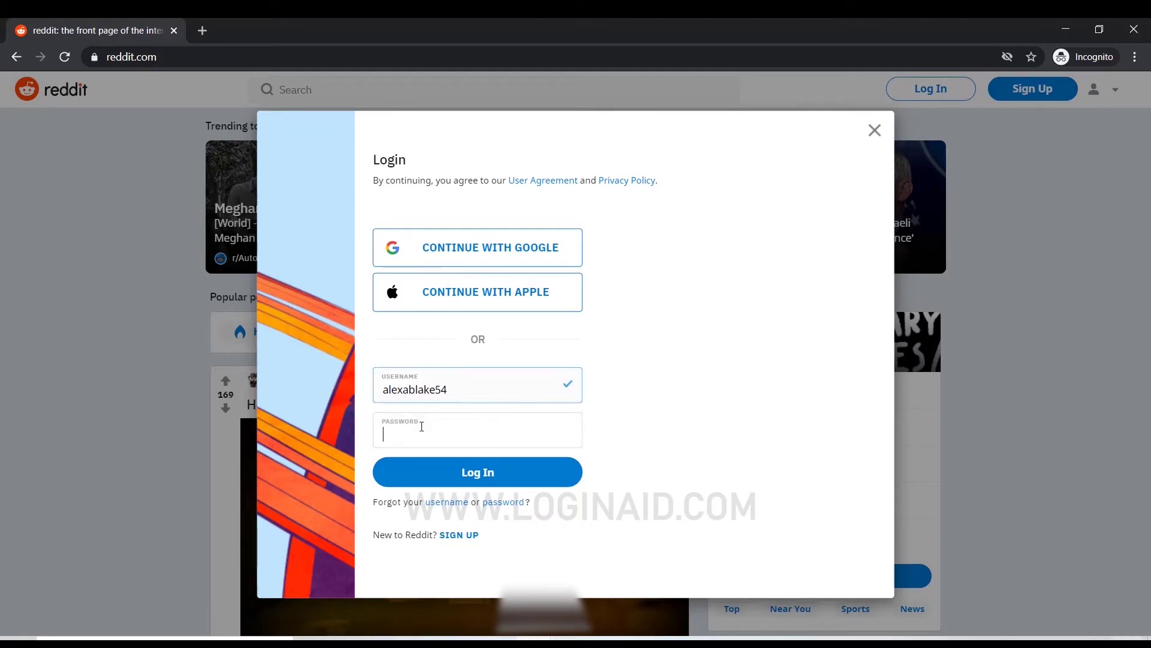
pyautogui.write('a•••••••••')
pyautogui.click(478, 478)
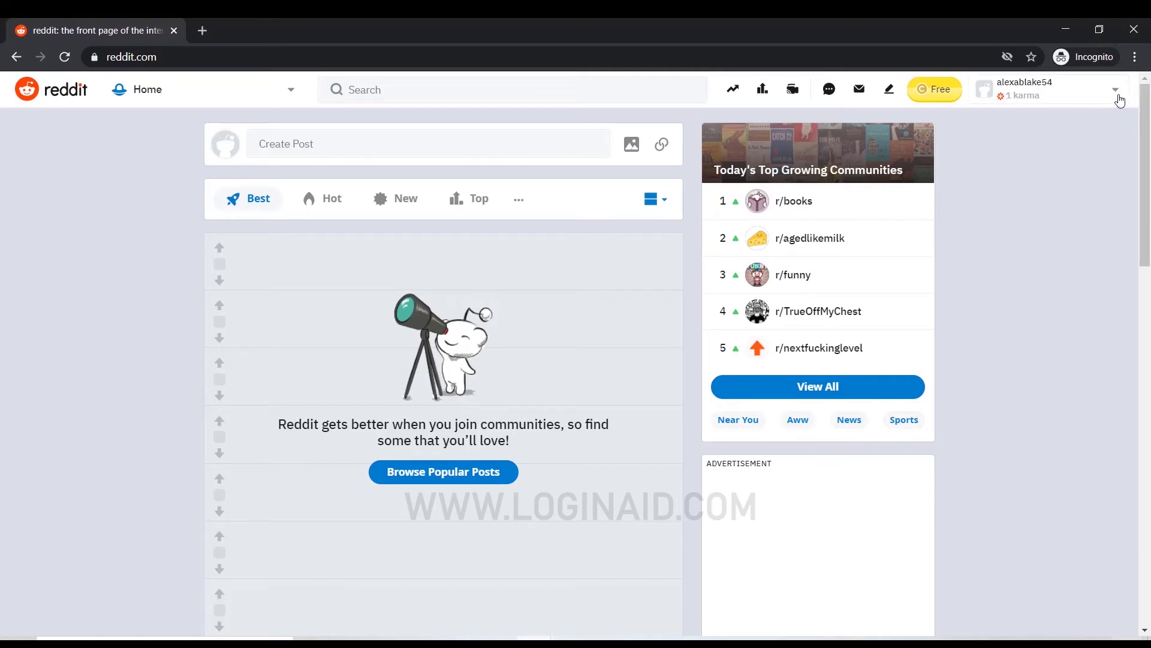
# - Go to User Settings from the account menu and scroll to the Deactivate Account section
pyautogui.click(1118, 97)
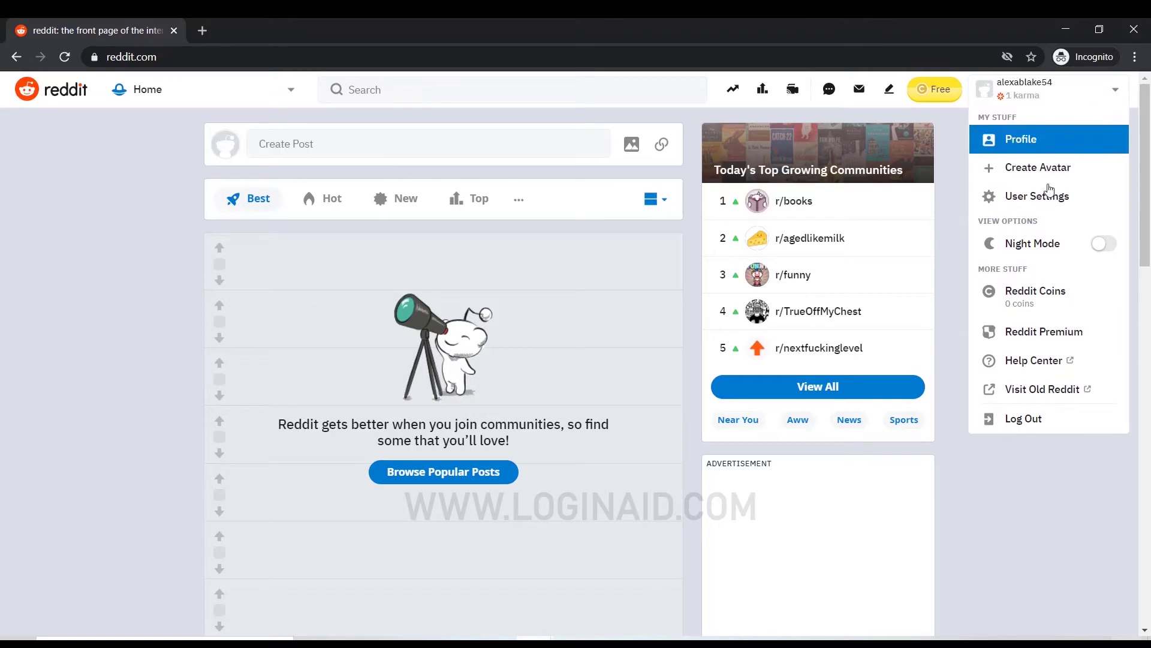
pyautogui.click(1081, 208)
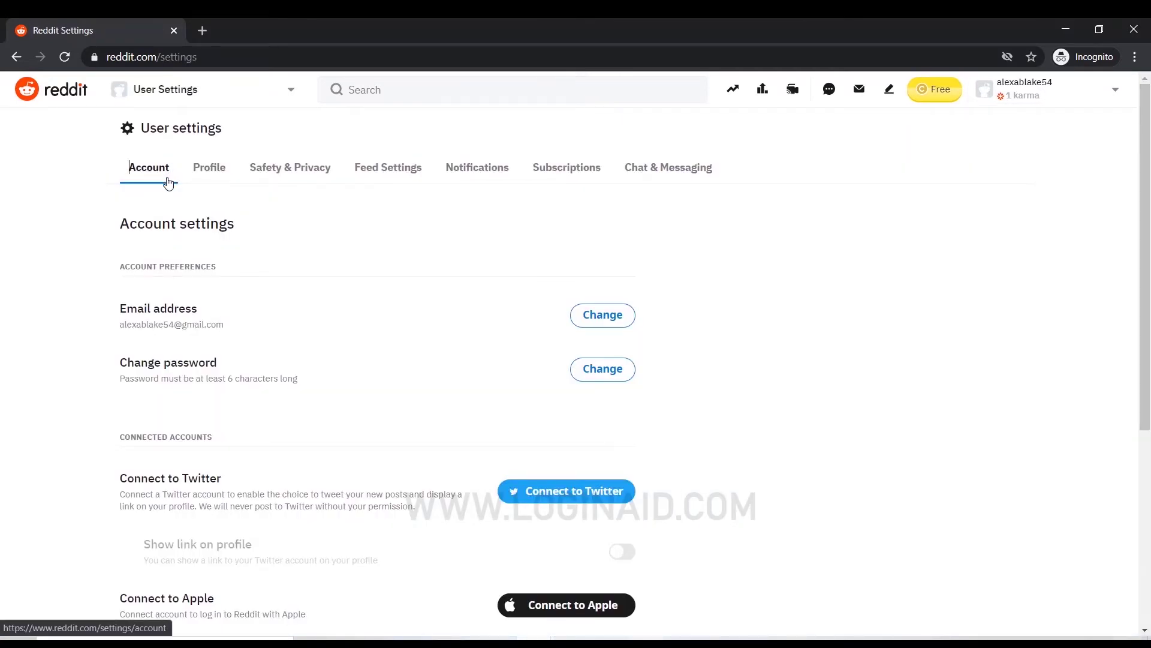
pyautogui.scroll(-5, 27, 235)
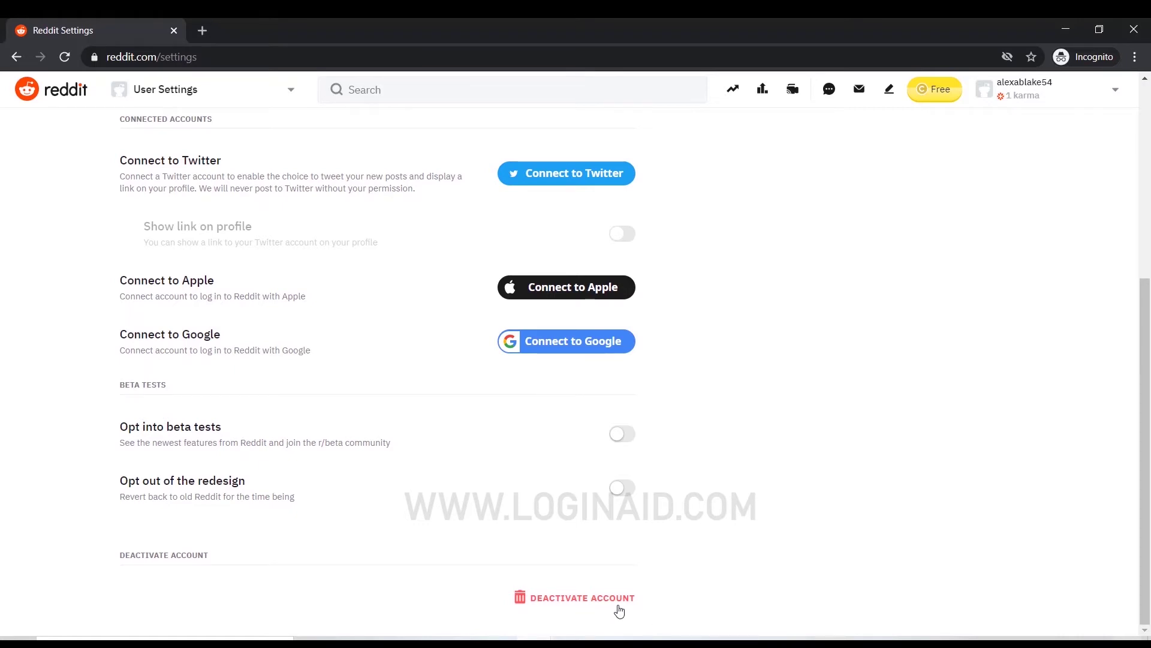
# - Start account deactivation and begin the leaving reason with 'Privacy concer'
pyautogui.click(592, 605)
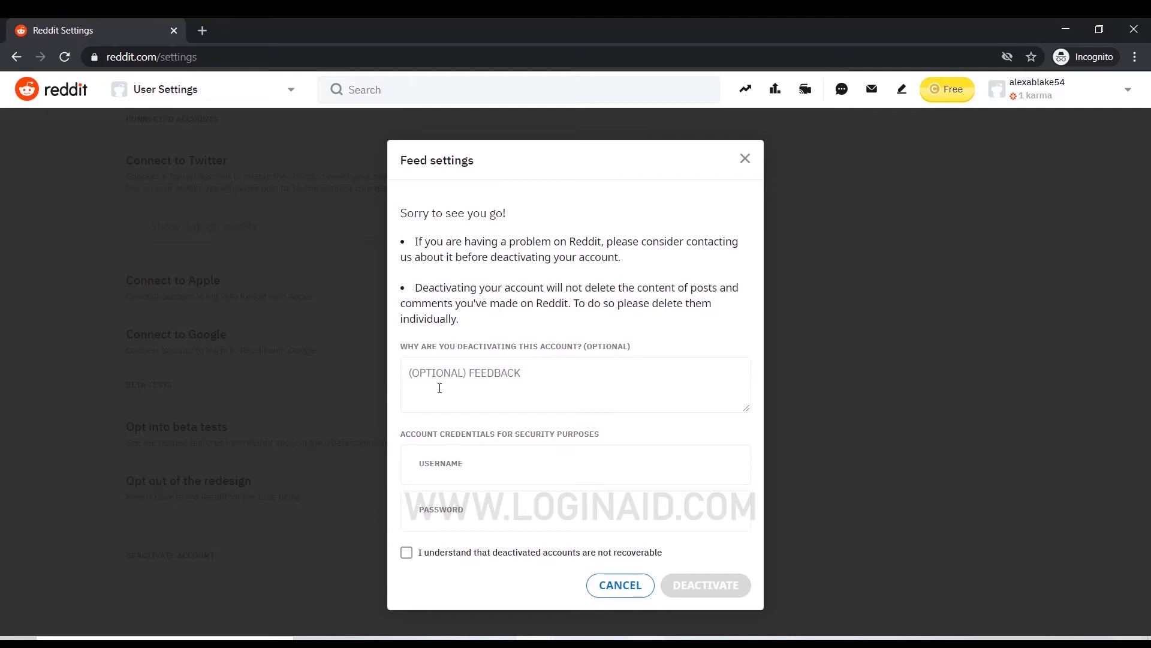
pyautogui.click(437, 369)
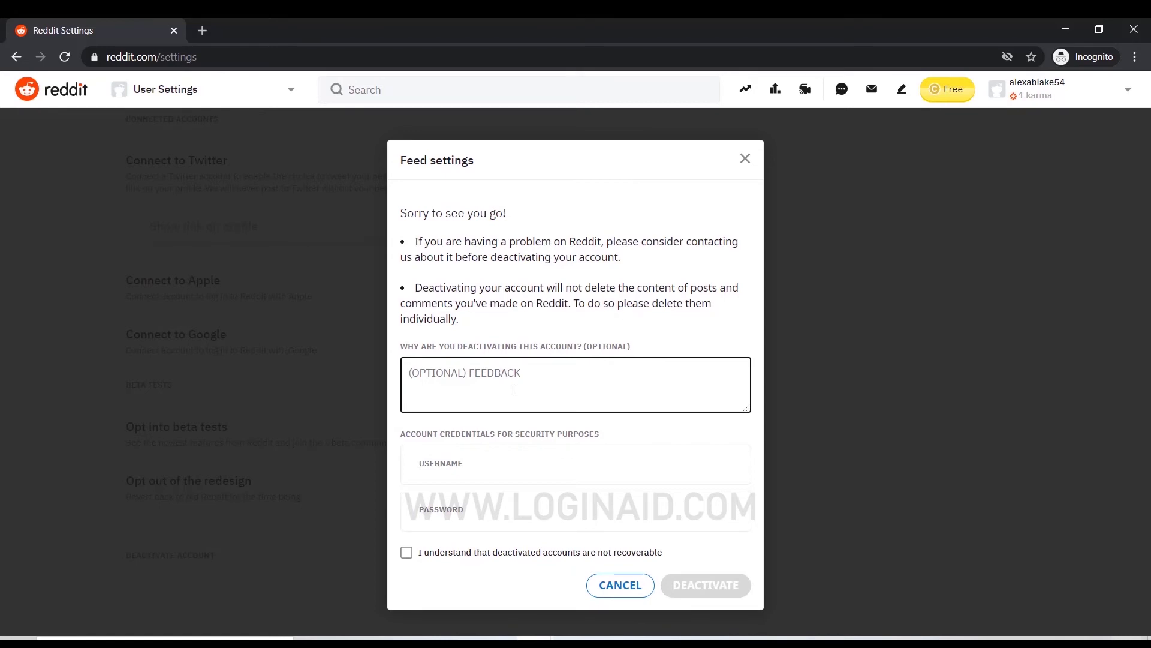
pyautogui.write('Privac')
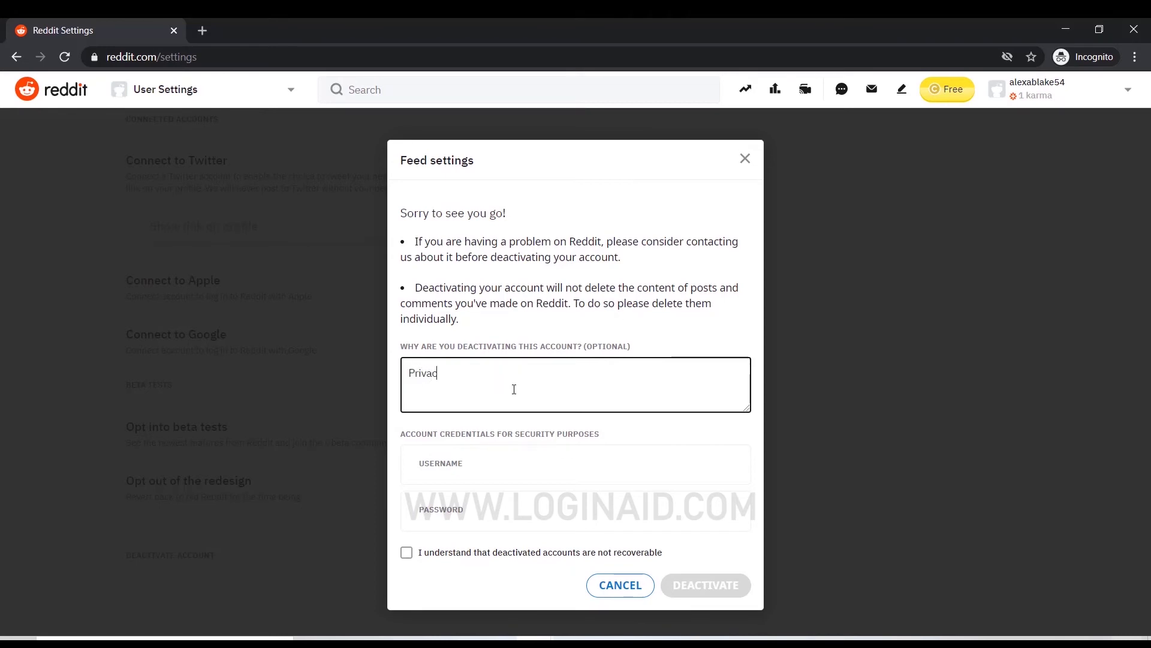
pyautogui.write('y concer')
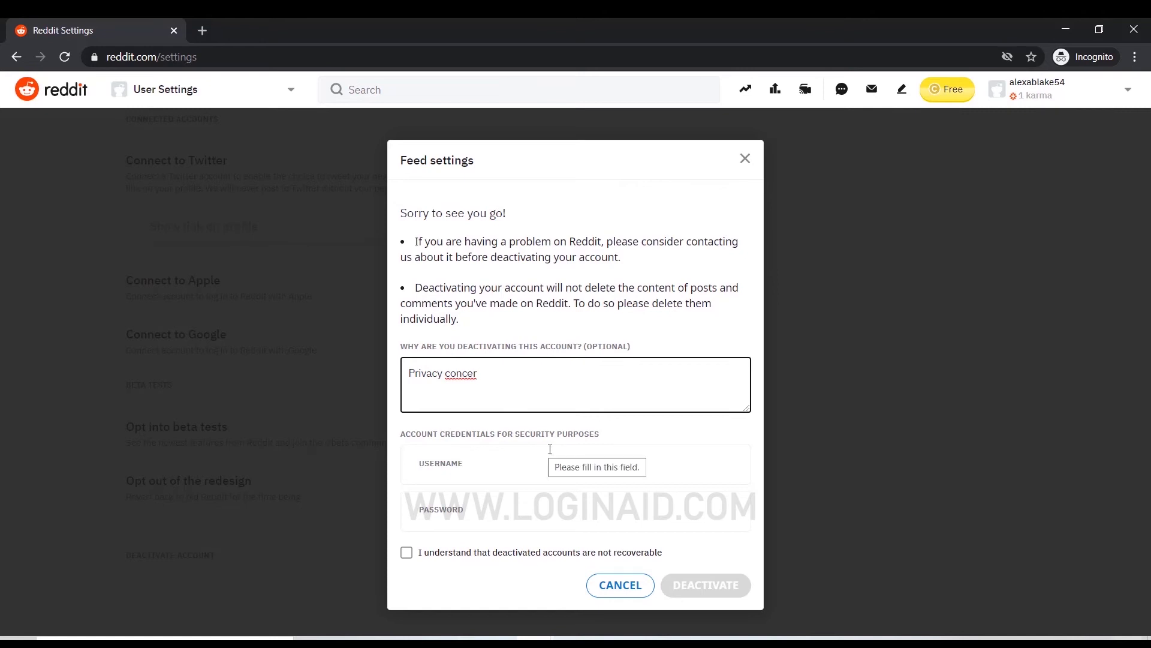
# - Enter the account username and password for verification, and finish the reason as 'Privacy concern'
pyautogui.click(515, 477)
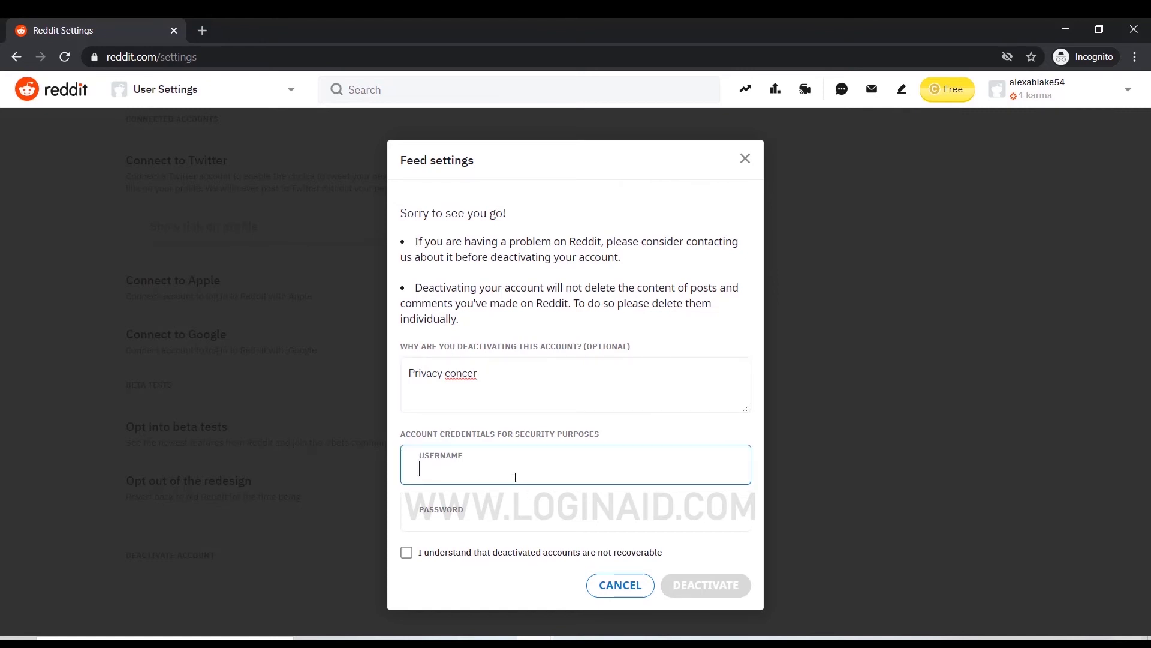
pyautogui.click(472, 514)
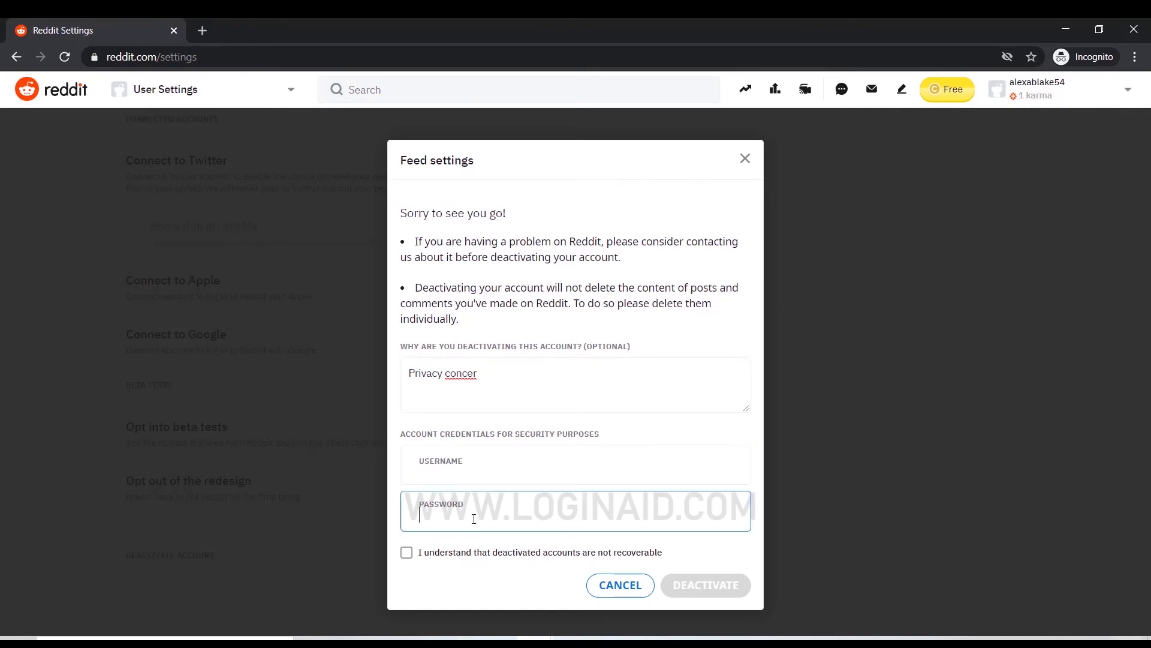
pyautogui.click(472, 478)
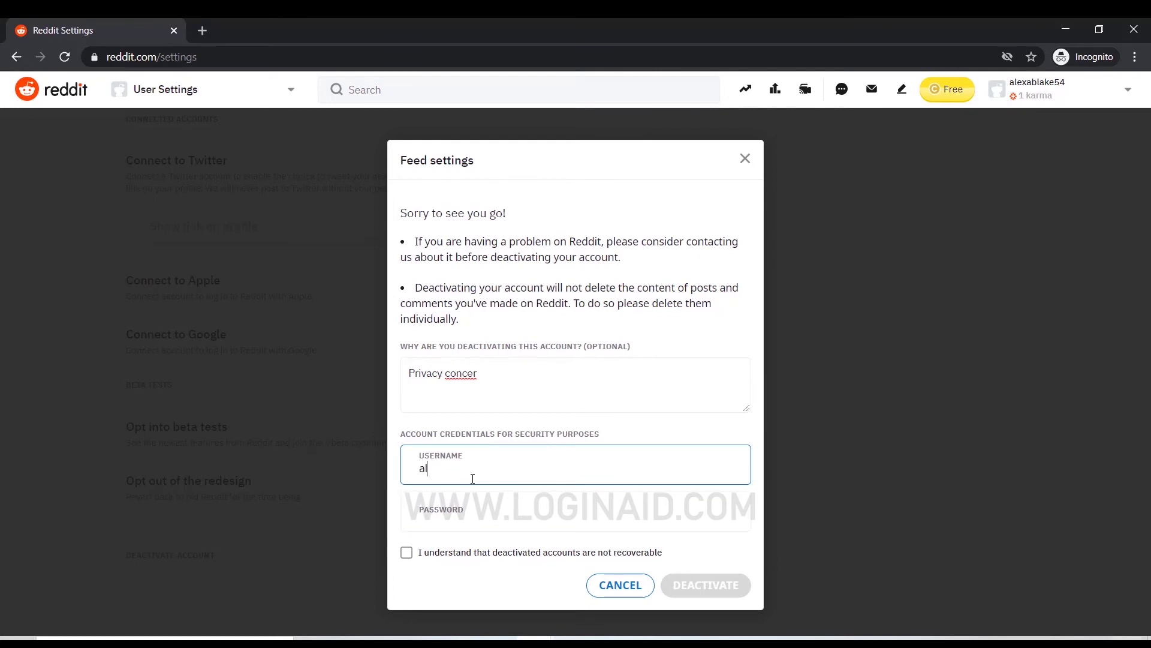
pyautogui.press('Tab')
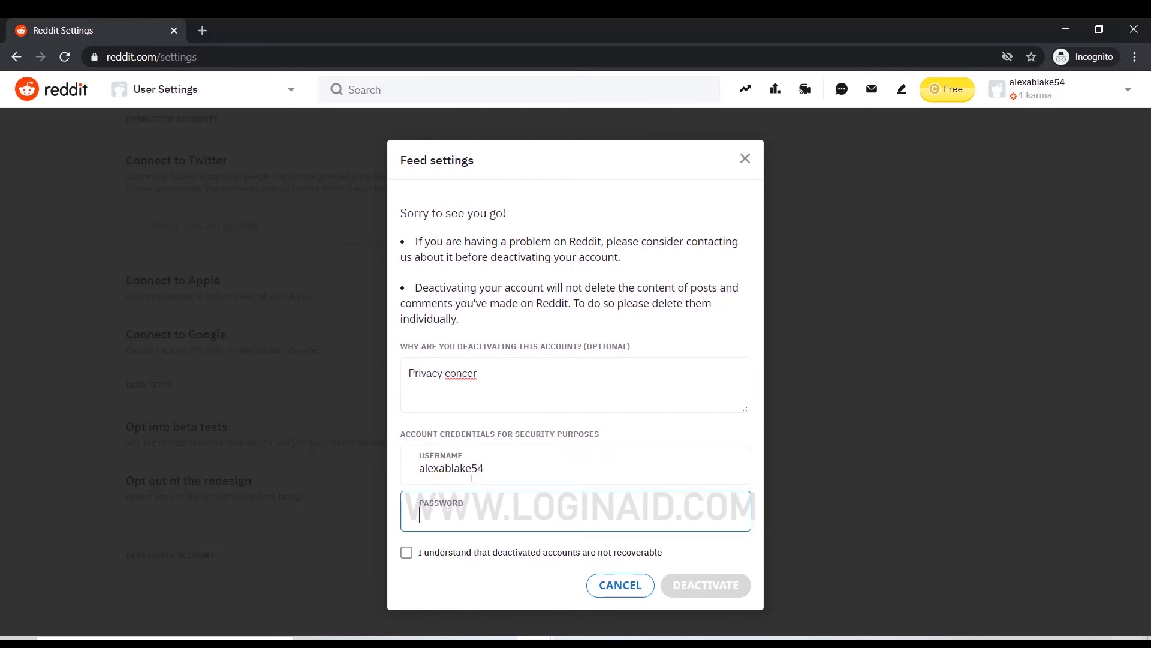
pyautogui.write('•••••••••')
pyautogui.click(483, 382)
pyautogui.write('n')
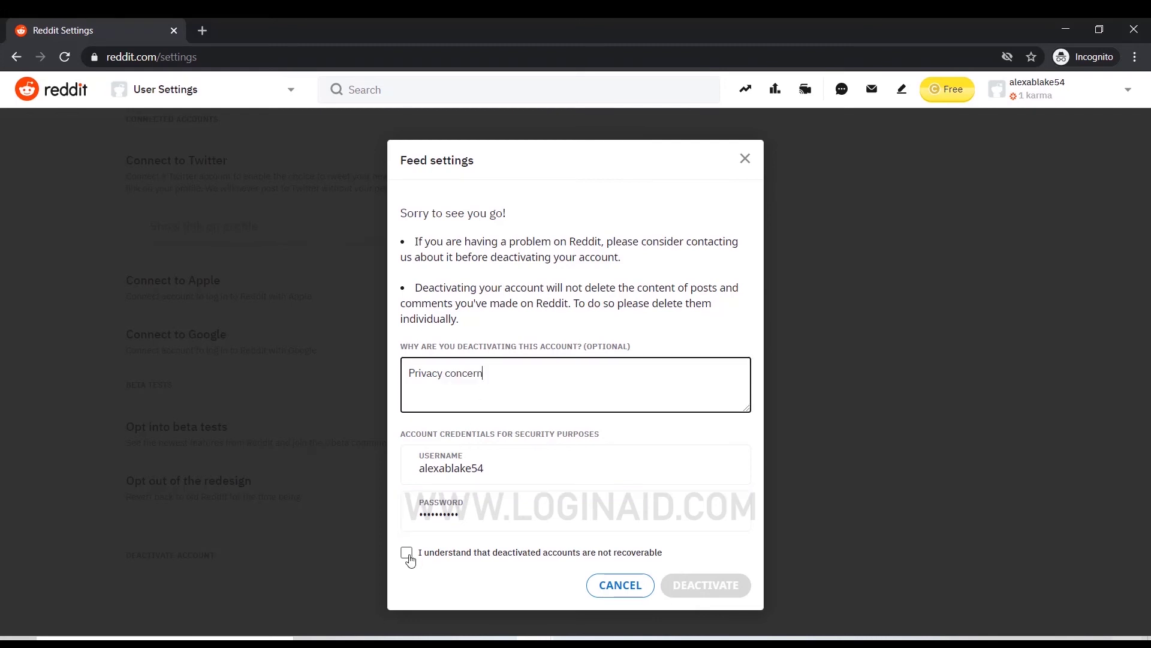
# - Tick the 'I understand' box, then click DEACTIVATE and confirm it in the warning dialog
pyautogui.click(407, 553)
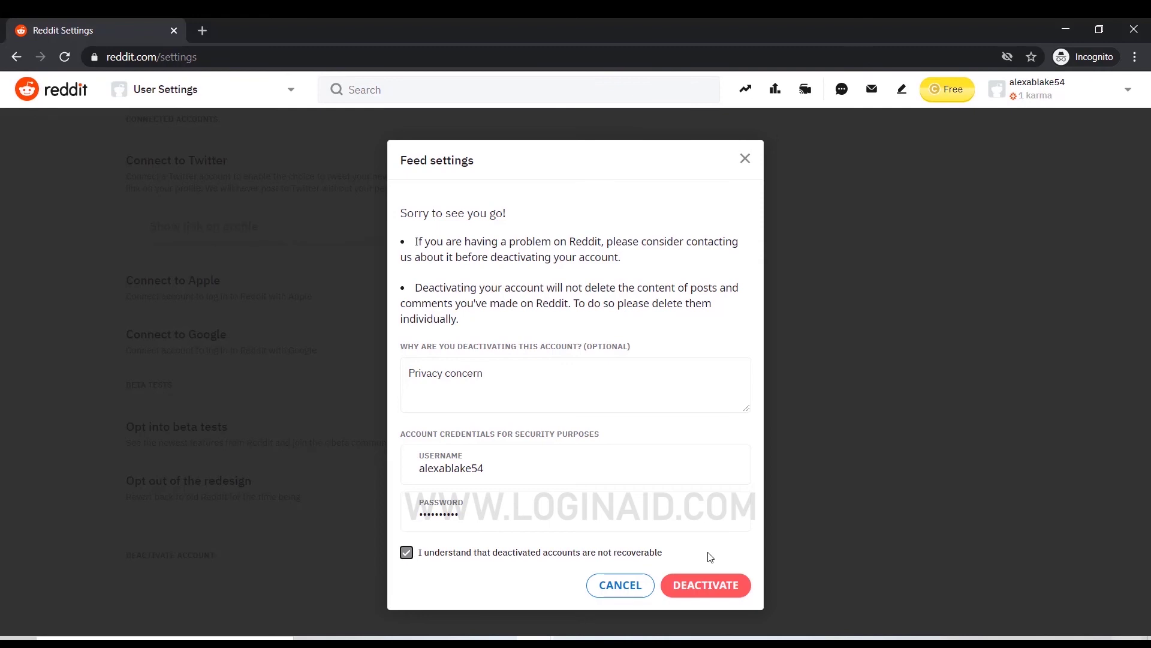
pyautogui.click(706, 586)
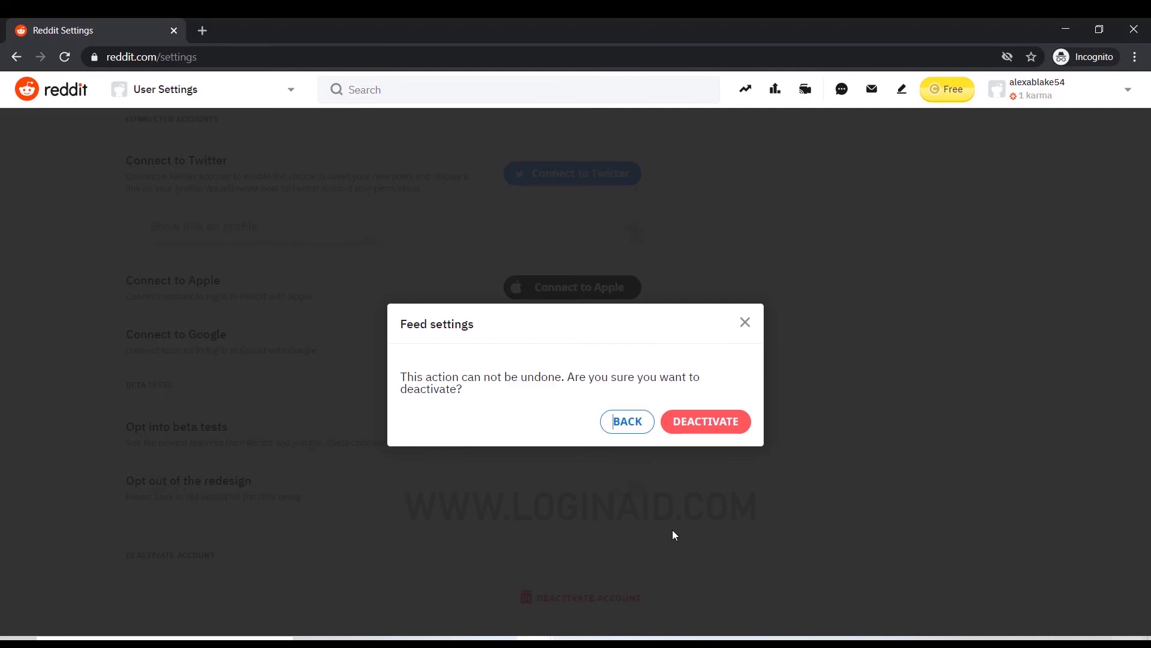
pyautogui.click(717, 423)
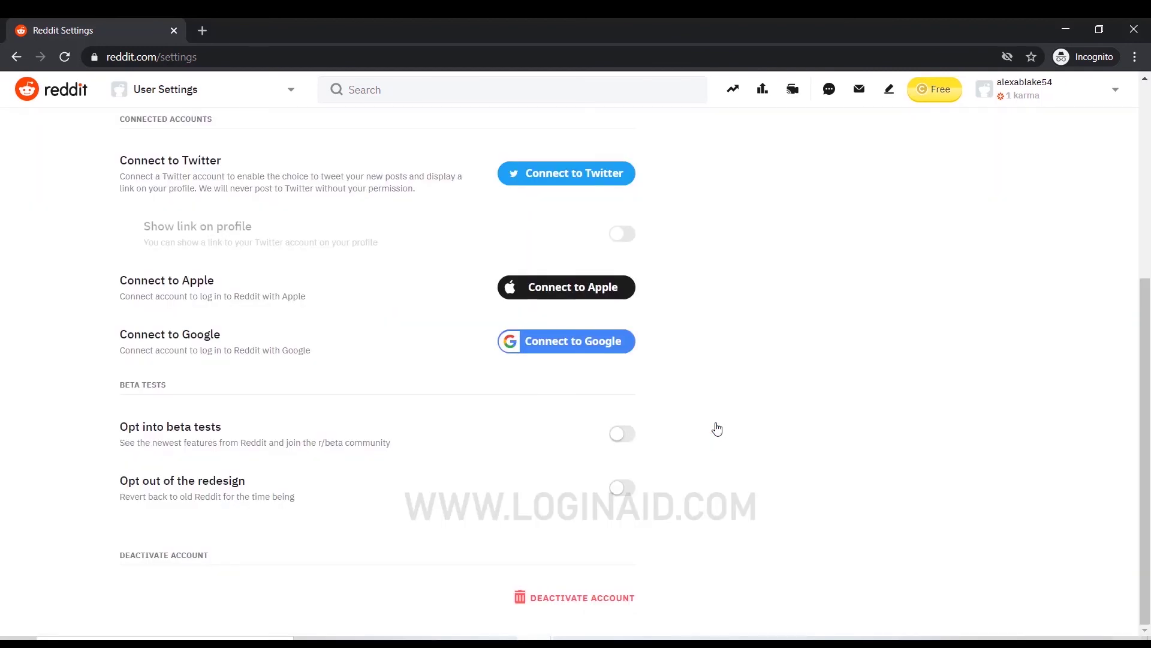